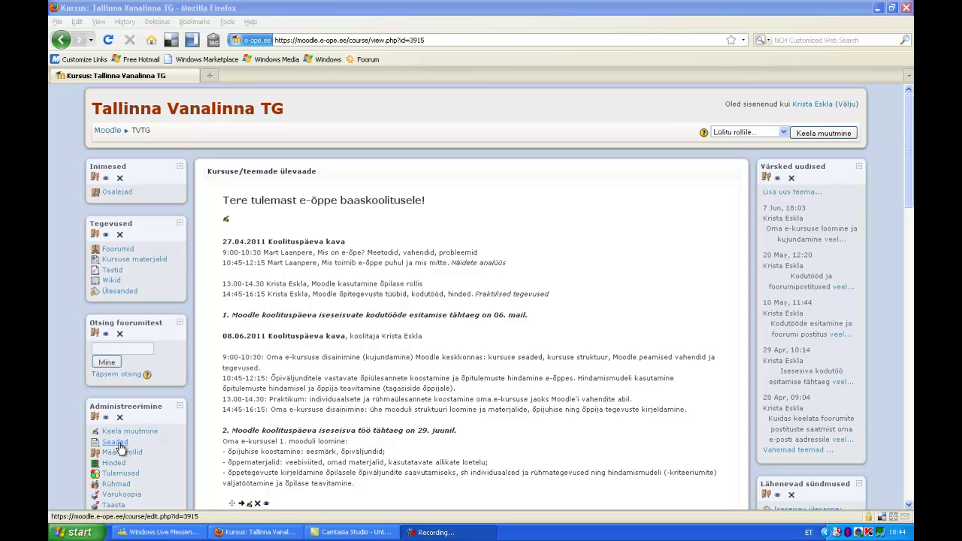
# Open the course settings and go to the full name (Täisnimi) and short name (Lühendnimi) fields
pyautogui.click(116, 444)
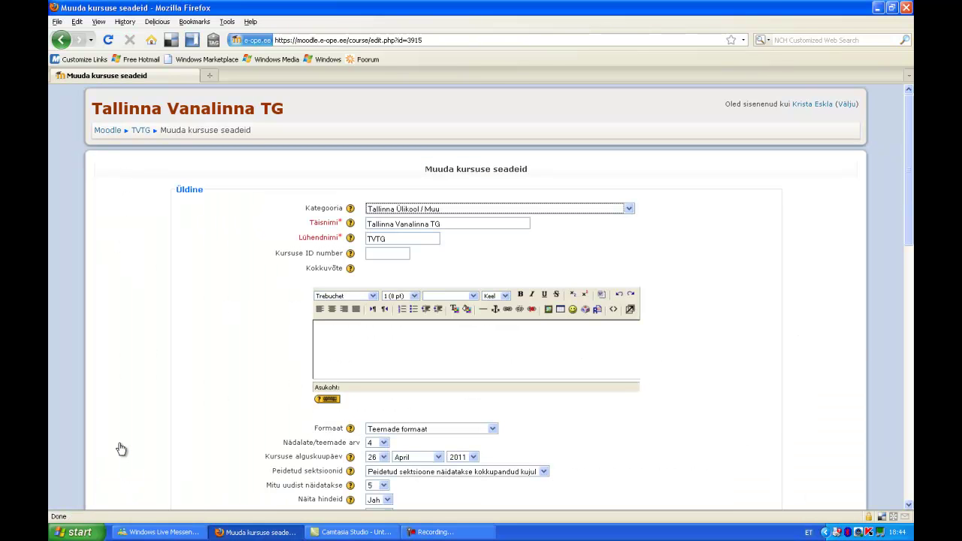
pyautogui.click(465, 223)
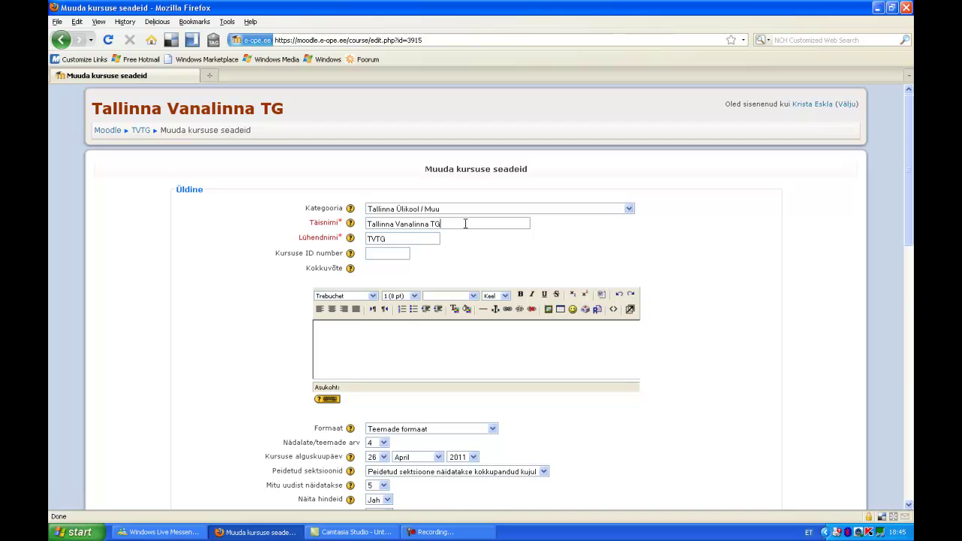
pyautogui.click(407, 237)
# Examine the available choices for the course format, the start day and the number of weeks or topics
pyautogui.click(493, 429)
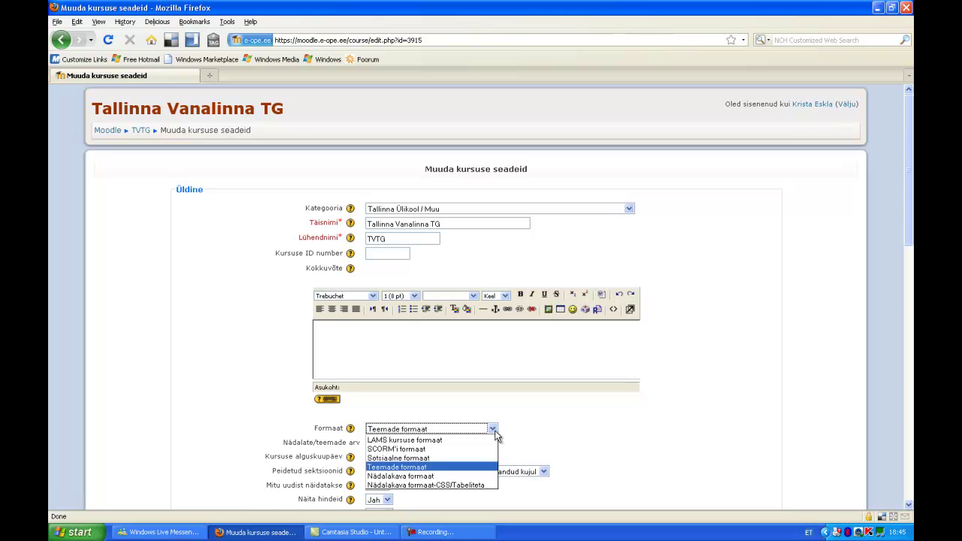
pyautogui.click(495, 432)
pyautogui.click(517, 446)
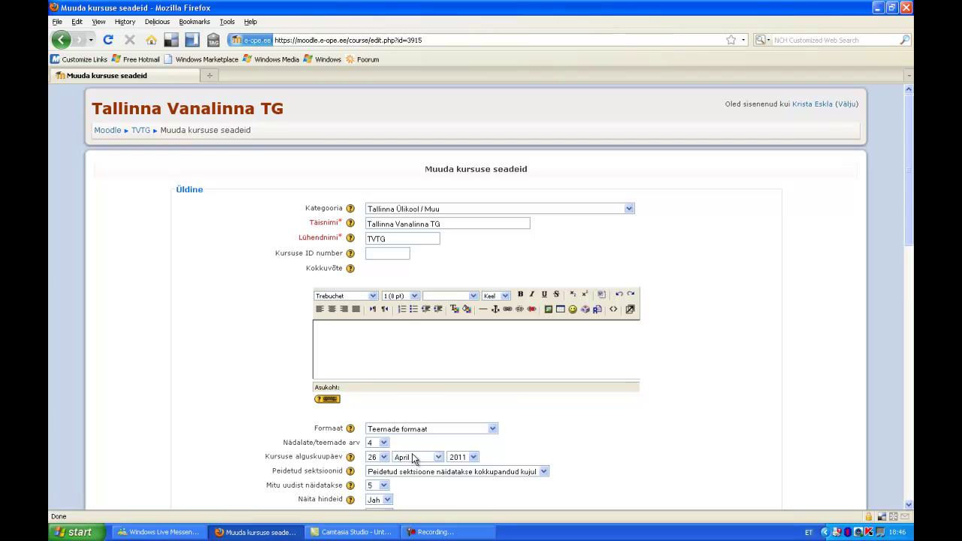
pyautogui.click(384, 457)
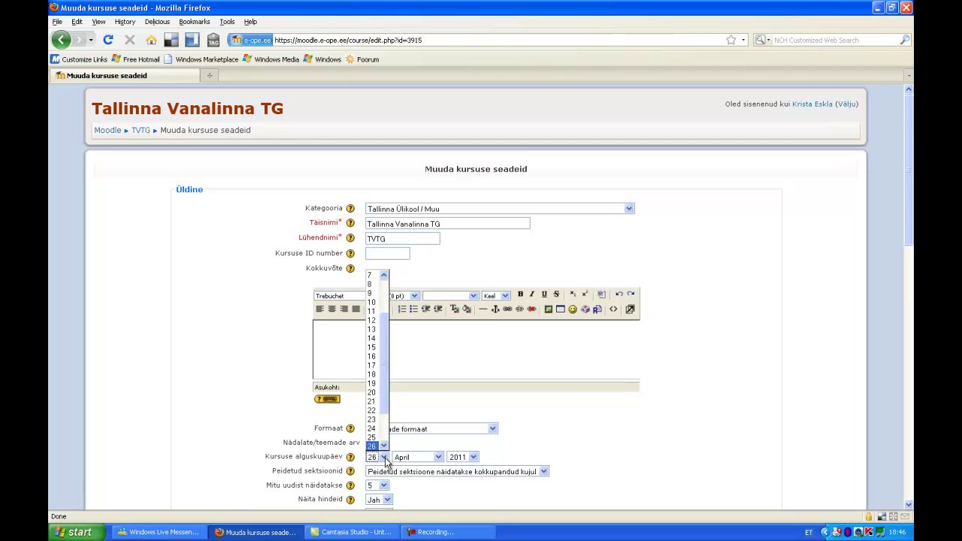
pyautogui.click(385, 460)
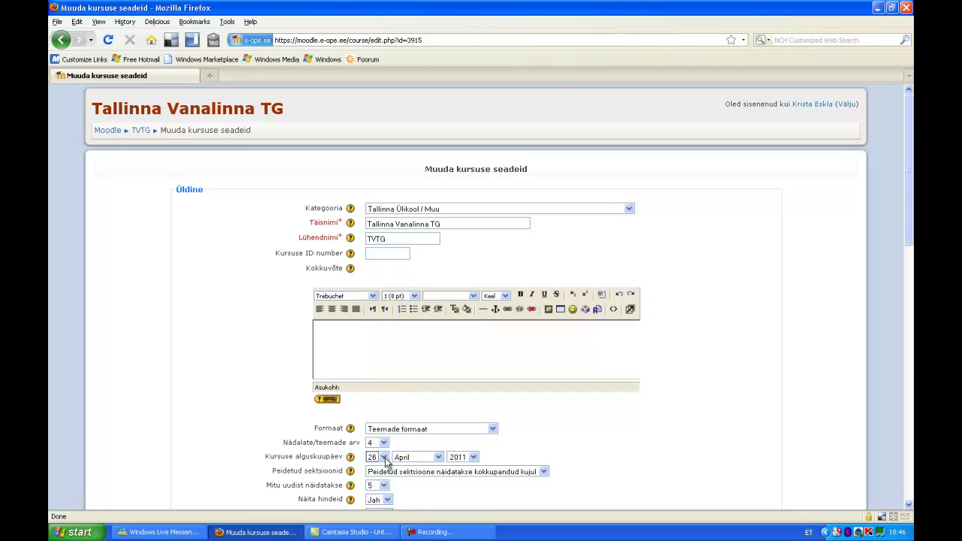
pyautogui.click(419, 501)
pyautogui.click(384, 444)
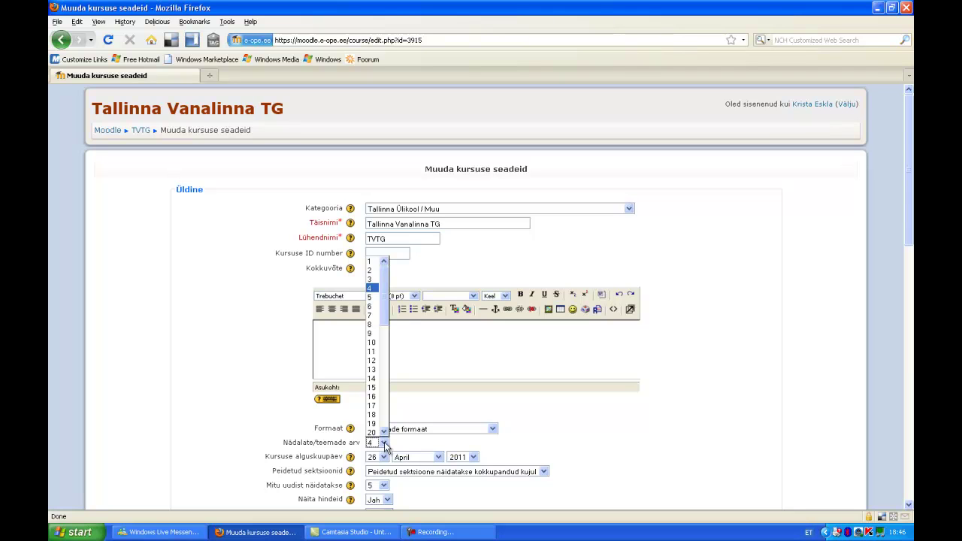
pyautogui.click(384, 444)
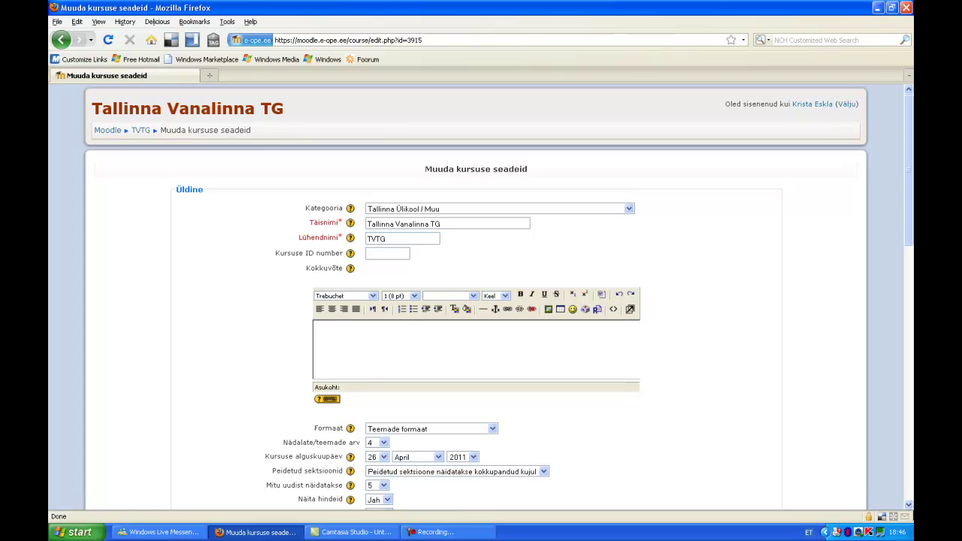
# Choose eope_moodle as the forced course theme (Sunni kujundus)
pyautogui.moveTo(908, 507); pyautogui.dragTo(908, 507)
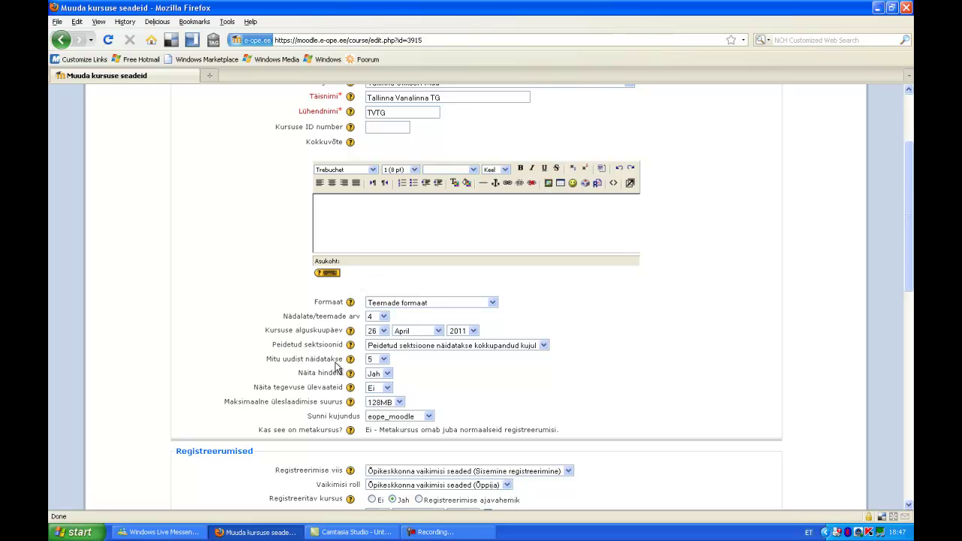
pyautogui.click(429, 417)
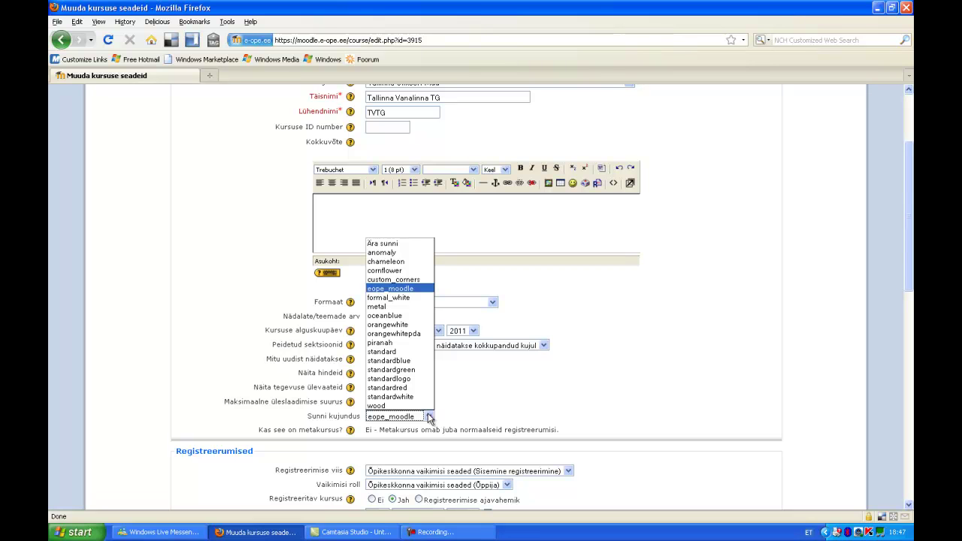
pyautogui.click(421, 292)
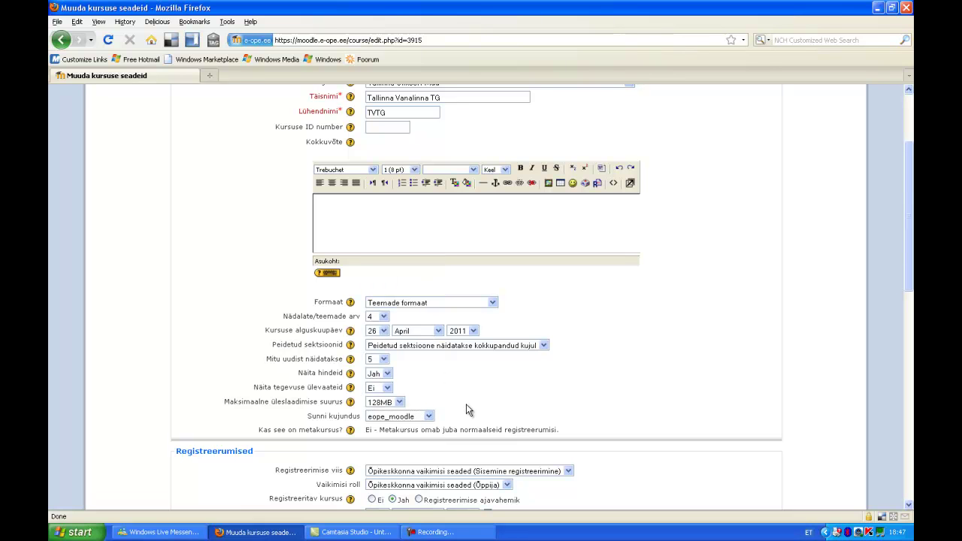
pyautogui.click(430, 417)
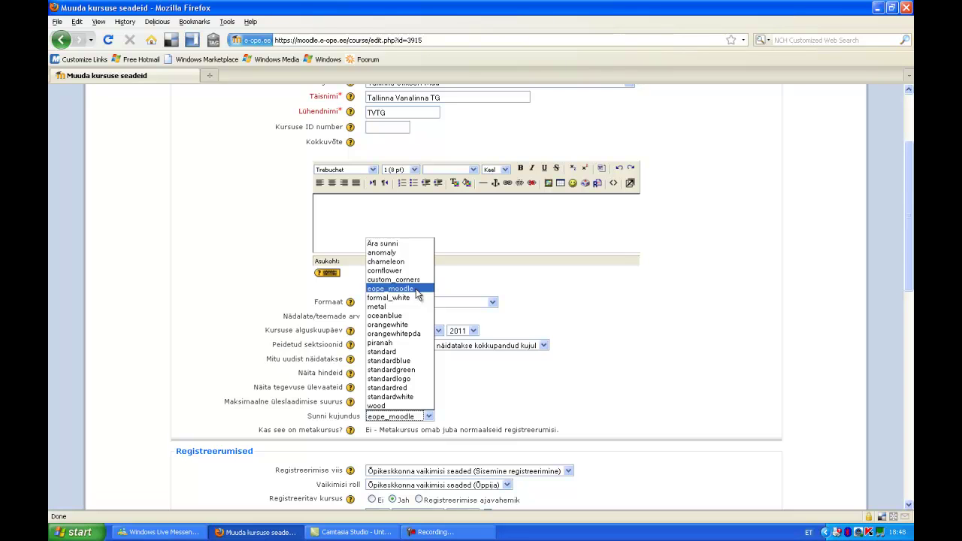
pyautogui.click(415, 289)
pyautogui.click(482, 398)
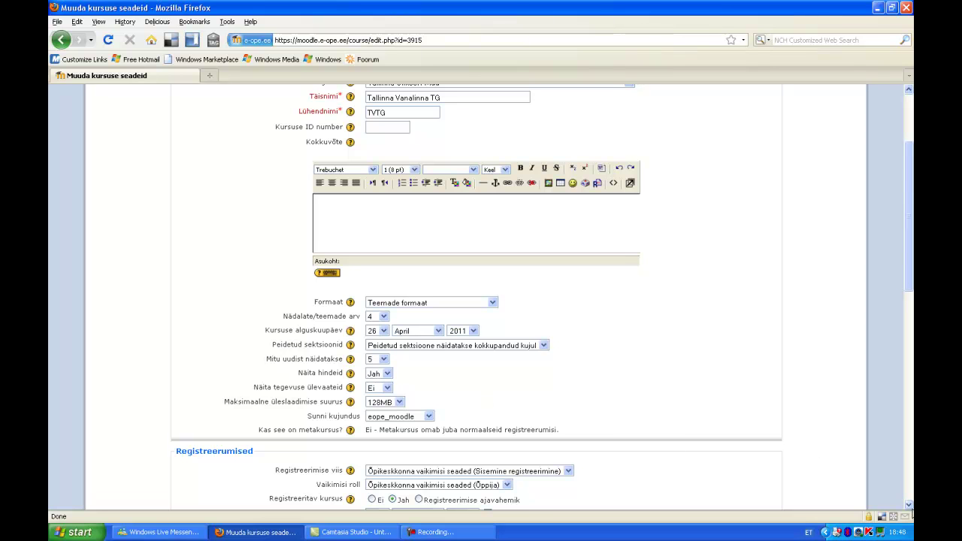
# Examine the enrolment method choices (Registreerimise viis) in the Registreerumised section
pyautogui.click(908, 505)
pyautogui.click(907, 505)
pyautogui.click(908, 505)
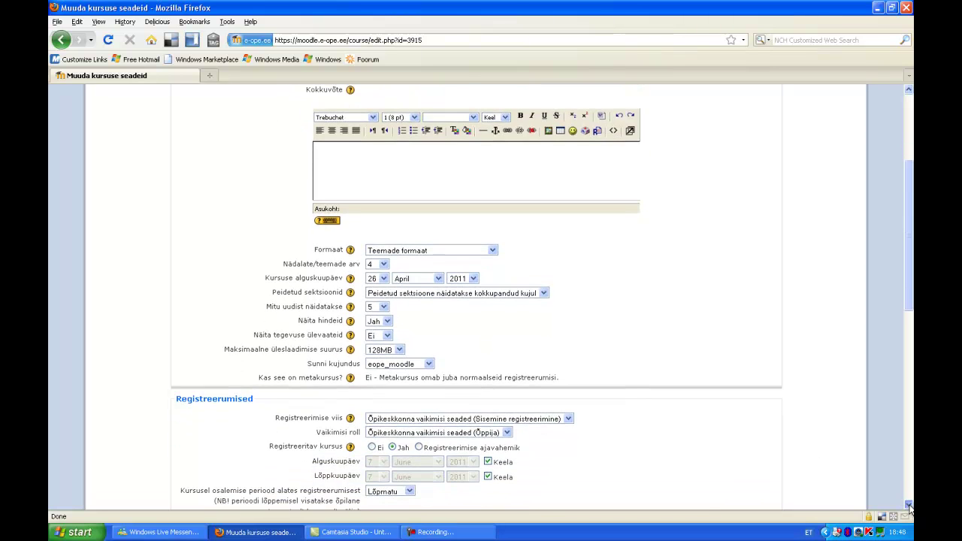
pyautogui.click(907, 505)
pyautogui.click(908, 505)
pyautogui.click(908, 505)
pyautogui.click(907, 505)
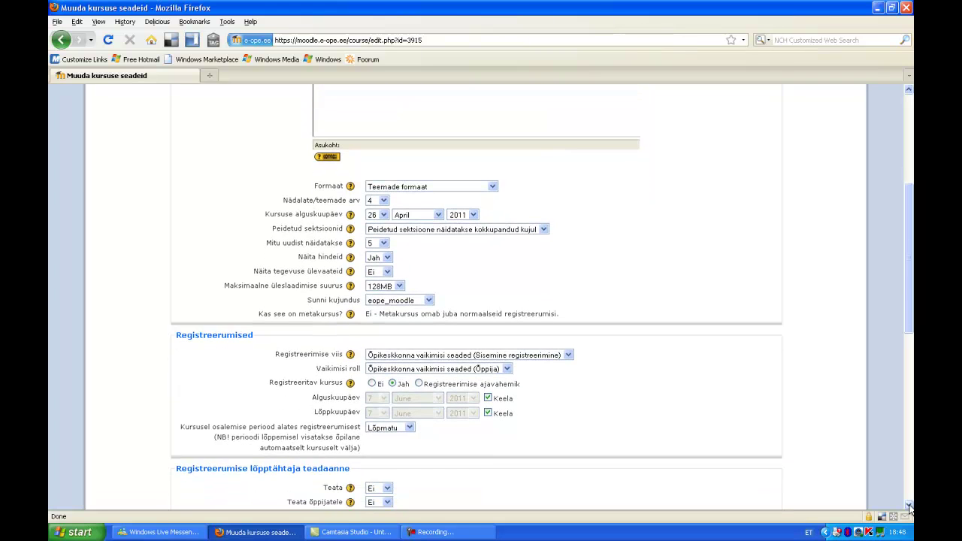
pyautogui.click(907, 505)
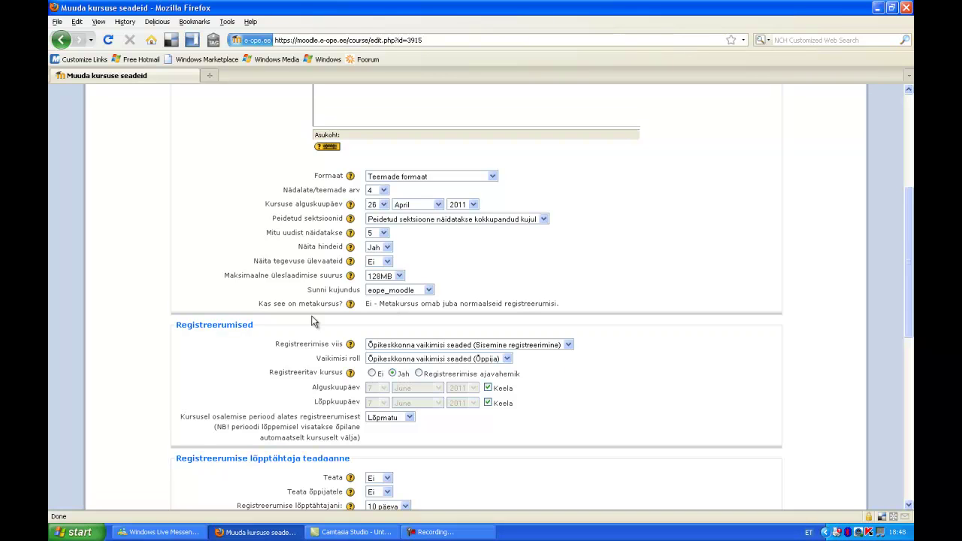
pyautogui.click(569, 346)
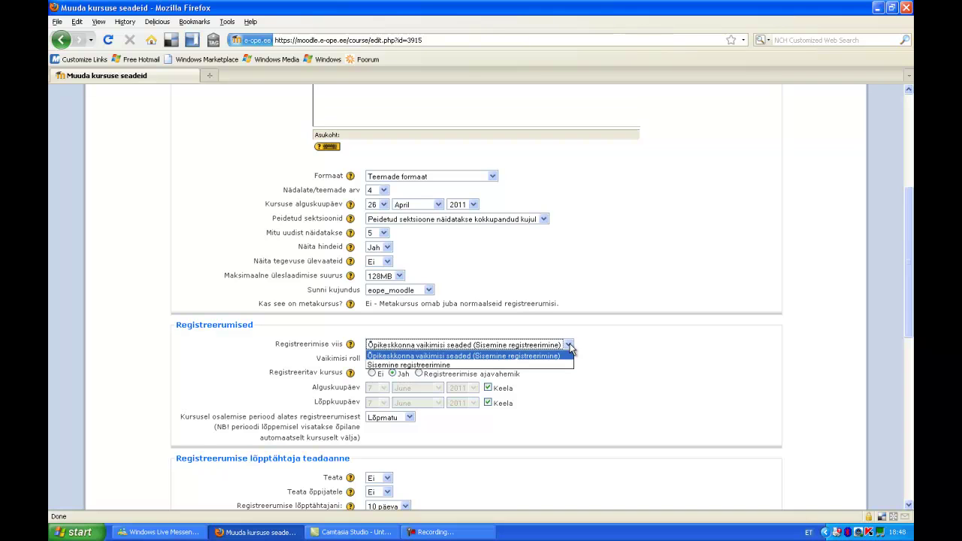
pyautogui.click(568, 346)
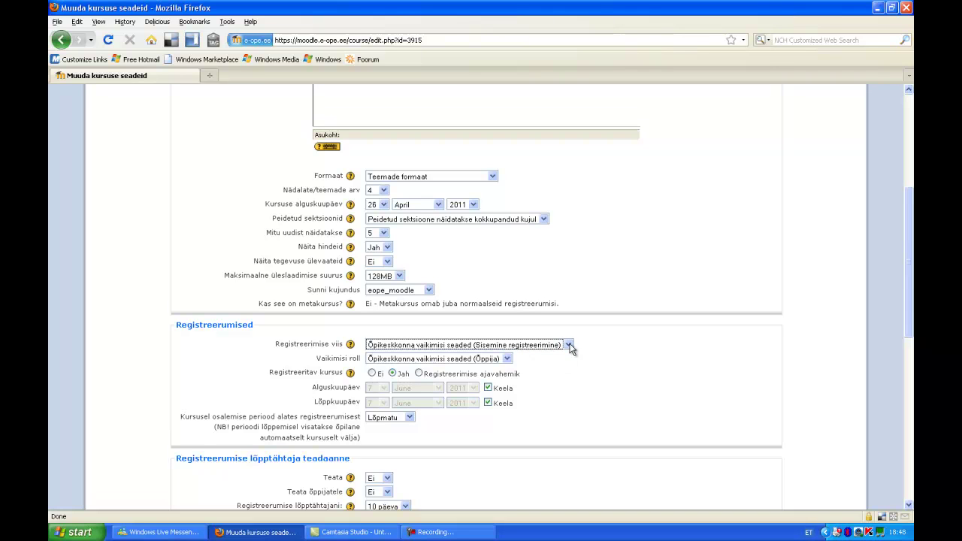
pyautogui.click(560, 362)
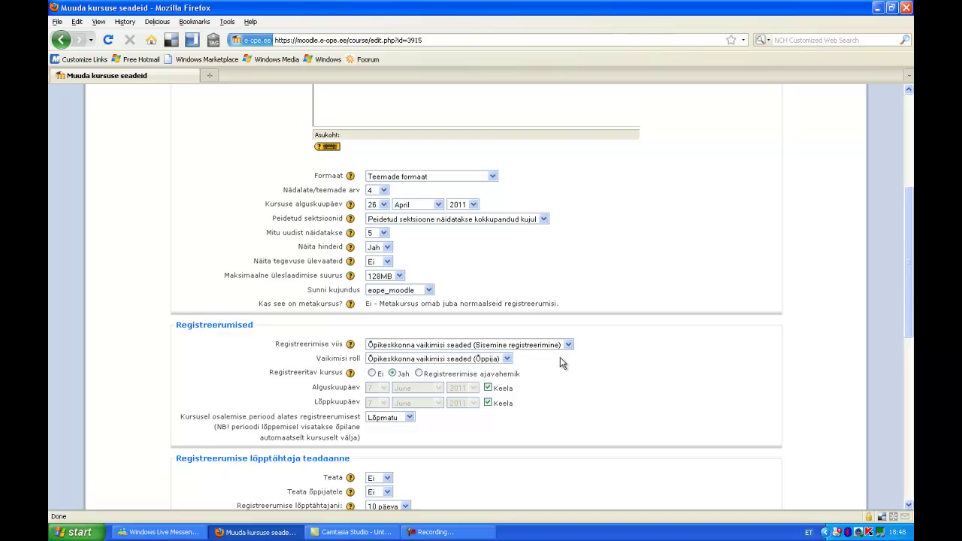
# Examine the roles that can be given by default to people who enrol in the course (Vaikimisi roll)
pyautogui.click(507, 359)
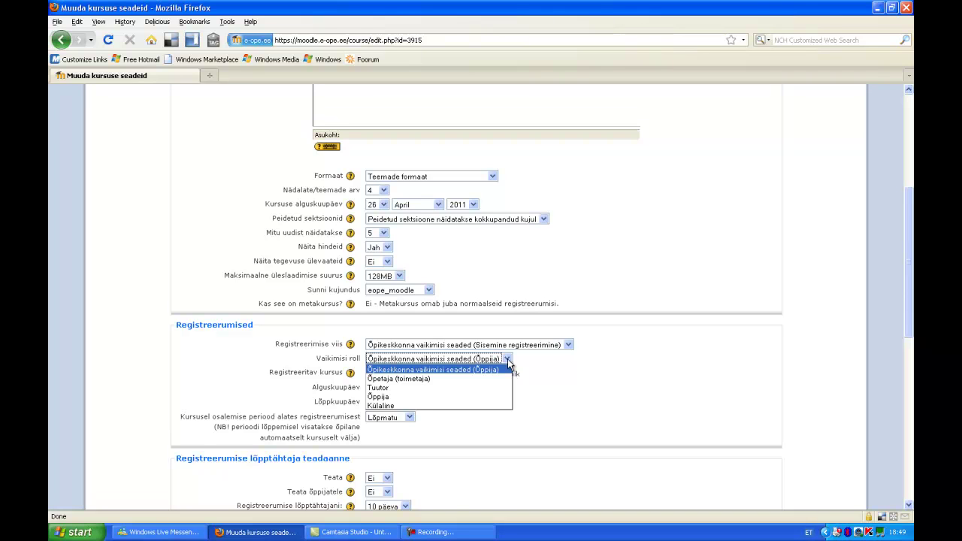
pyautogui.click(508, 362)
pyautogui.click(531, 369)
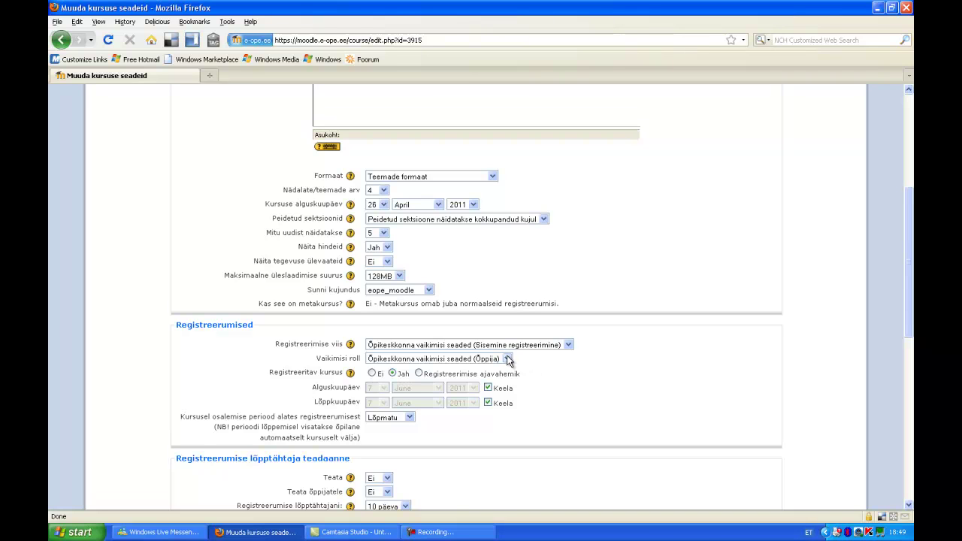
pyautogui.click(507, 359)
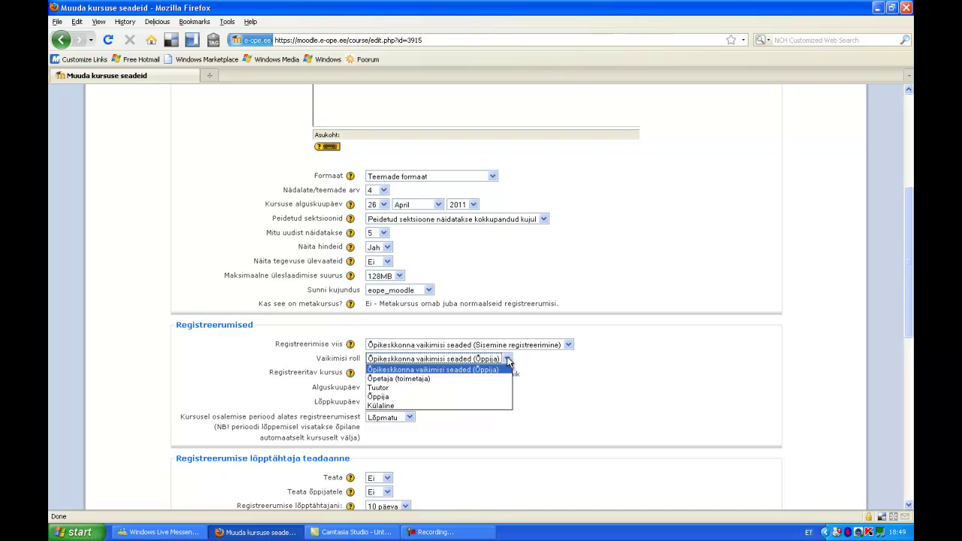
pyautogui.click(507, 360)
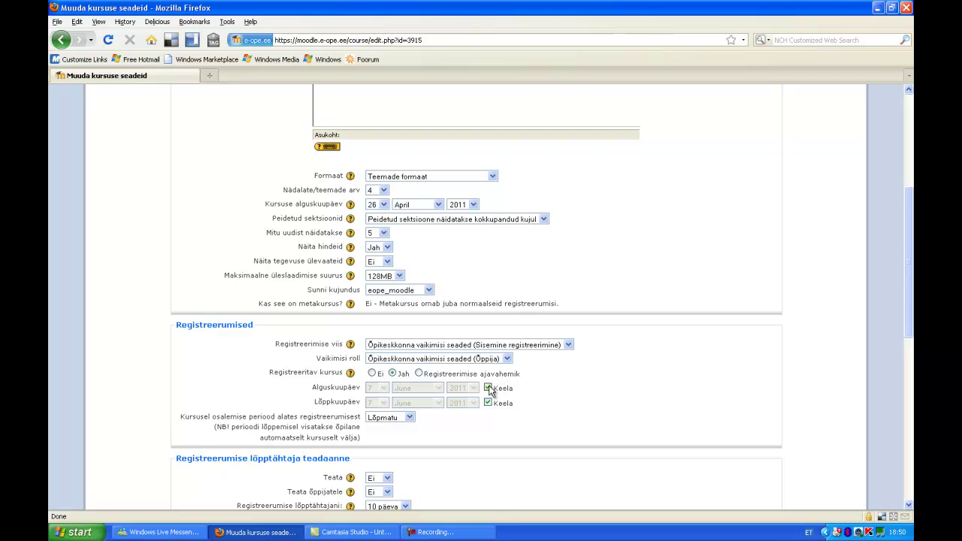
# Try enabling the enrolment start date (Alguskuupäev) and examine the available participation period lengths
pyautogui.click(487, 387)
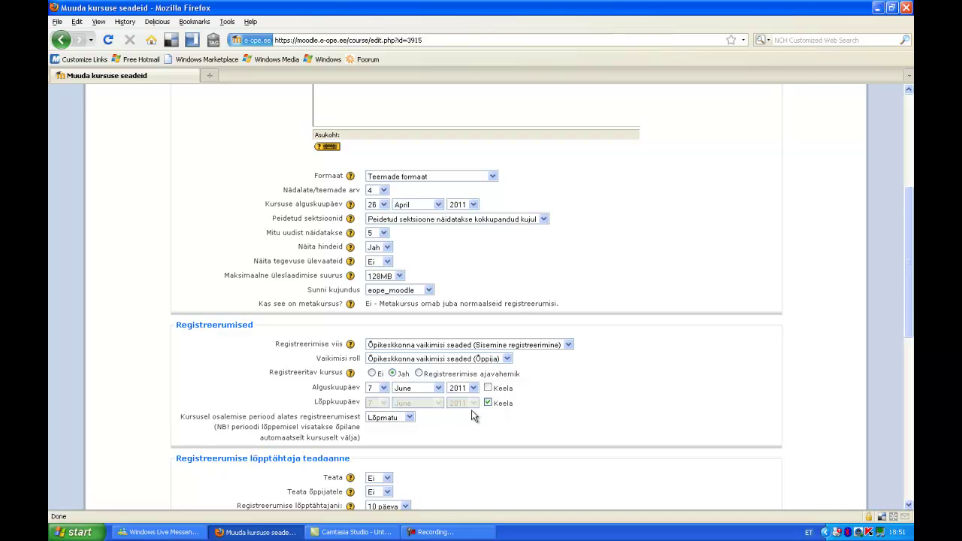
pyautogui.click(489, 388)
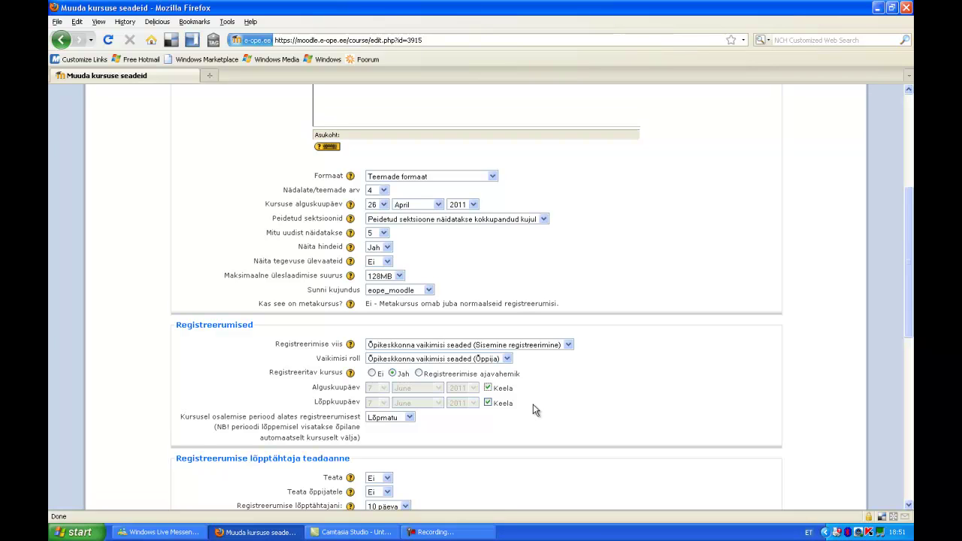
pyautogui.click(409, 419)
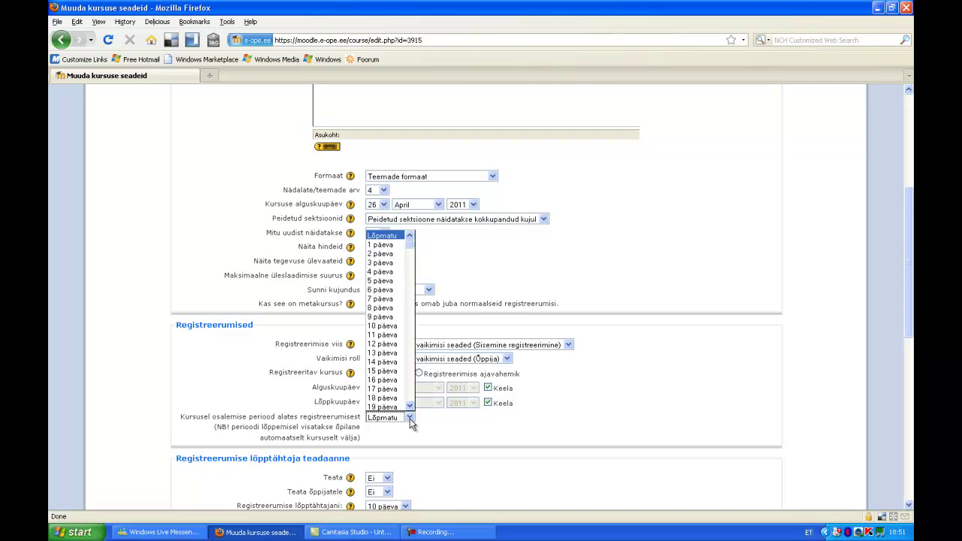
pyautogui.click(409, 419)
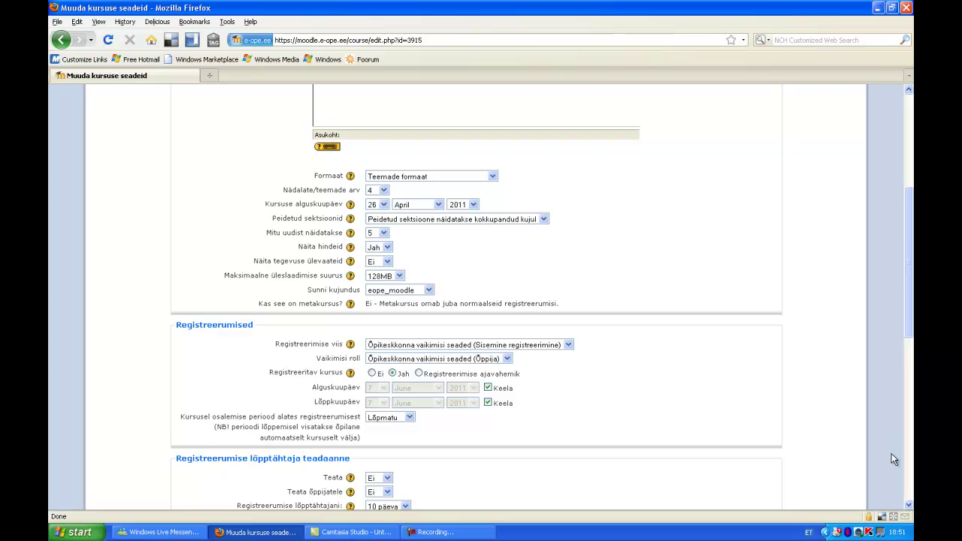
# Examine the enrolment expiry notice settings and the group mode choices (Rühma režiim) in the Rühmad section
pyautogui.click(909, 505)
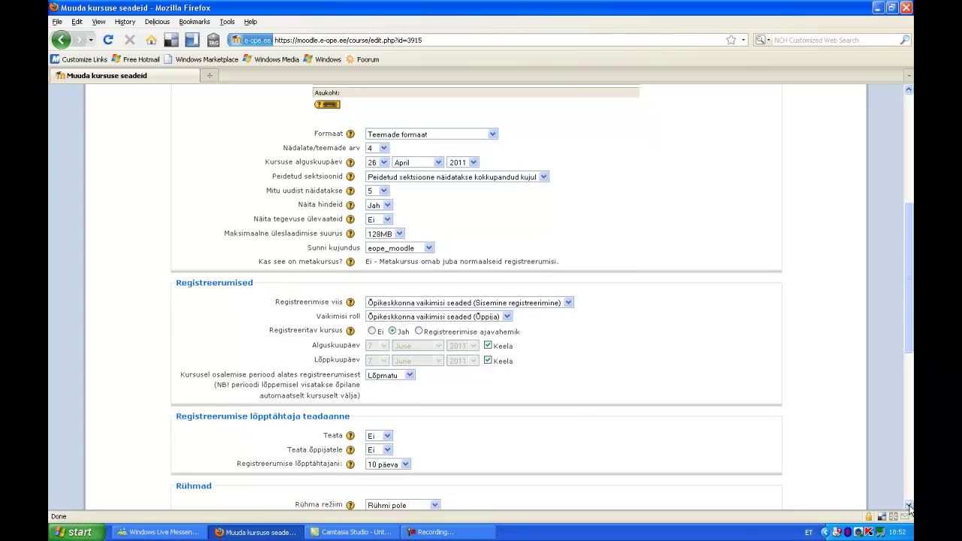
pyautogui.click(909, 506)
pyautogui.click(909, 506)
pyautogui.click(909, 505)
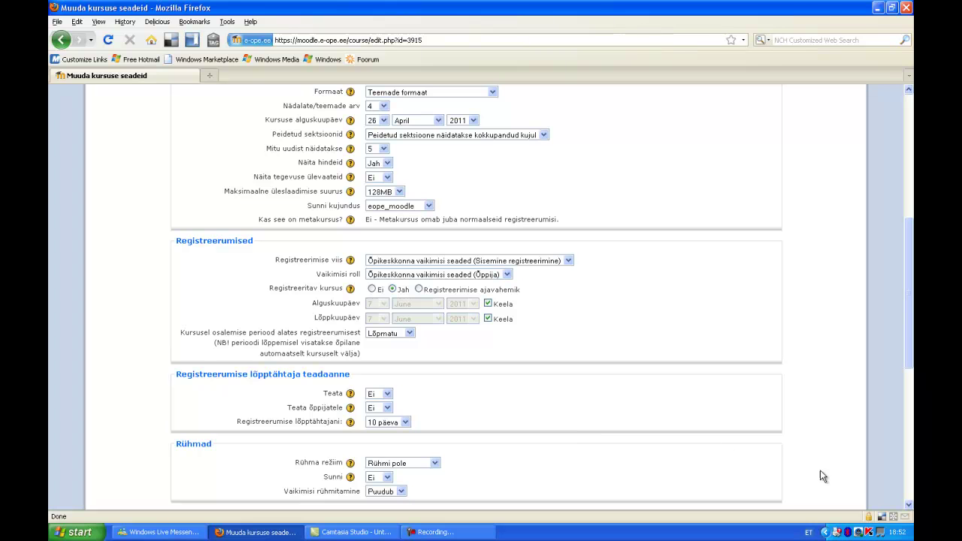
pyautogui.scroll(-2, 909, 508)
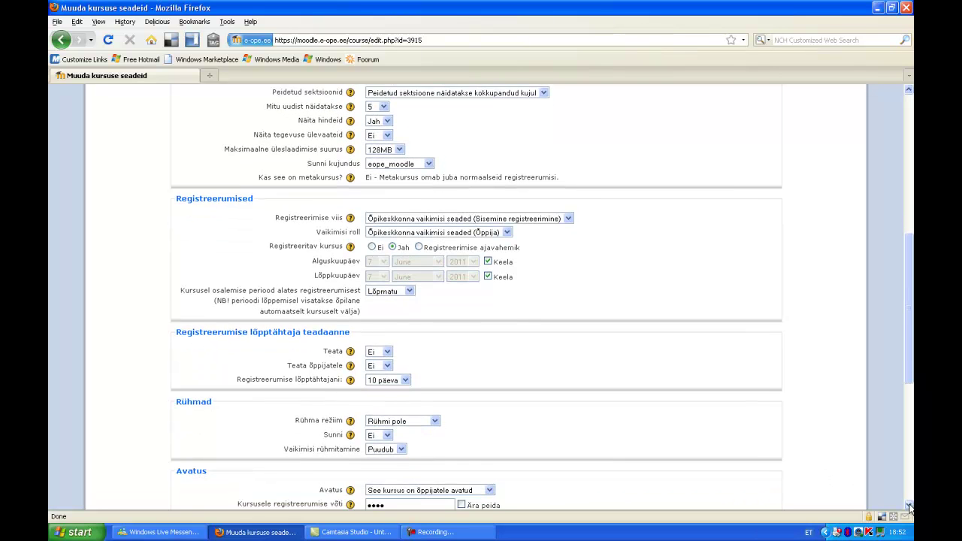
pyautogui.click(435, 410)
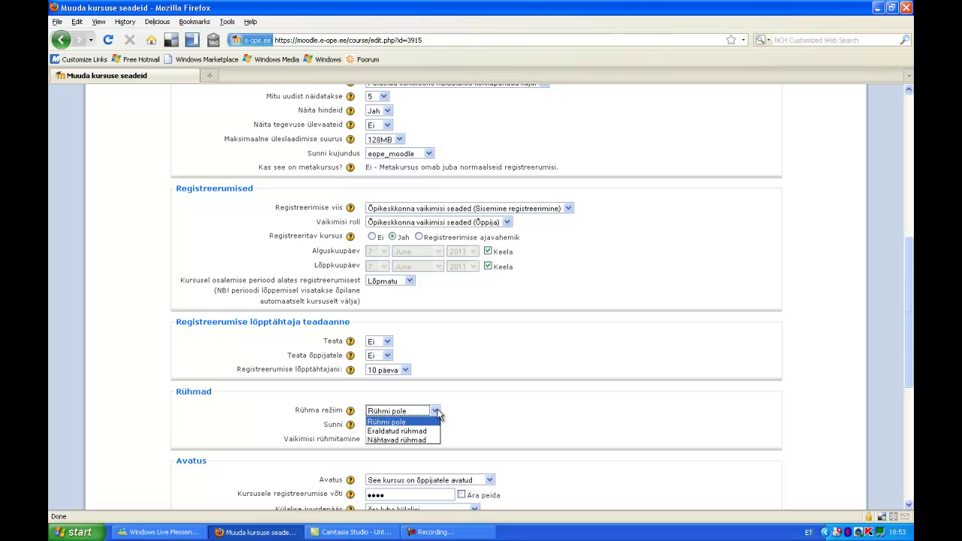
pyautogui.click(438, 416)
pyautogui.click(445, 427)
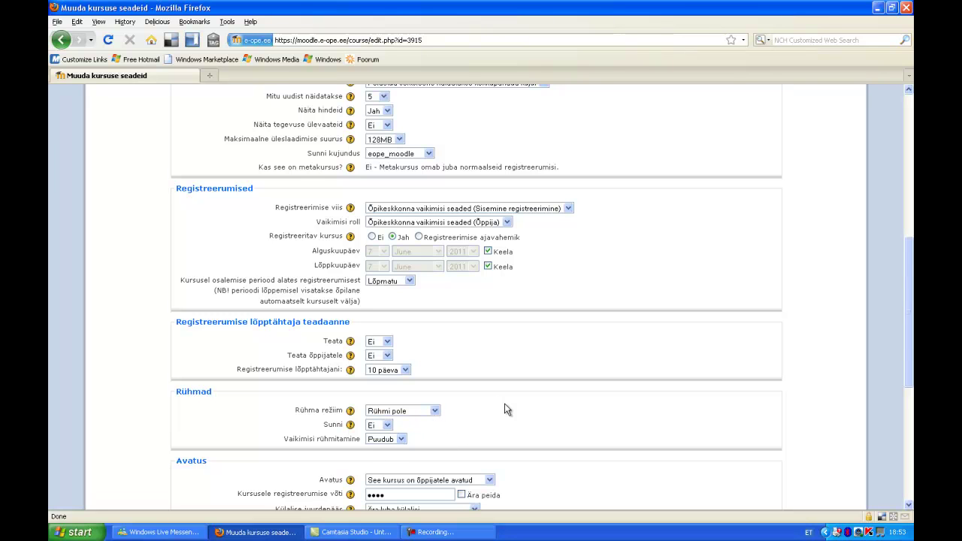
# Set the course availability (Avatus) to "See kursus ei ole õppijatele avatud"
pyautogui.click(907, 505)
pyautogui.moveTo(909, 508); pyautogui.dragTo(909, 508)
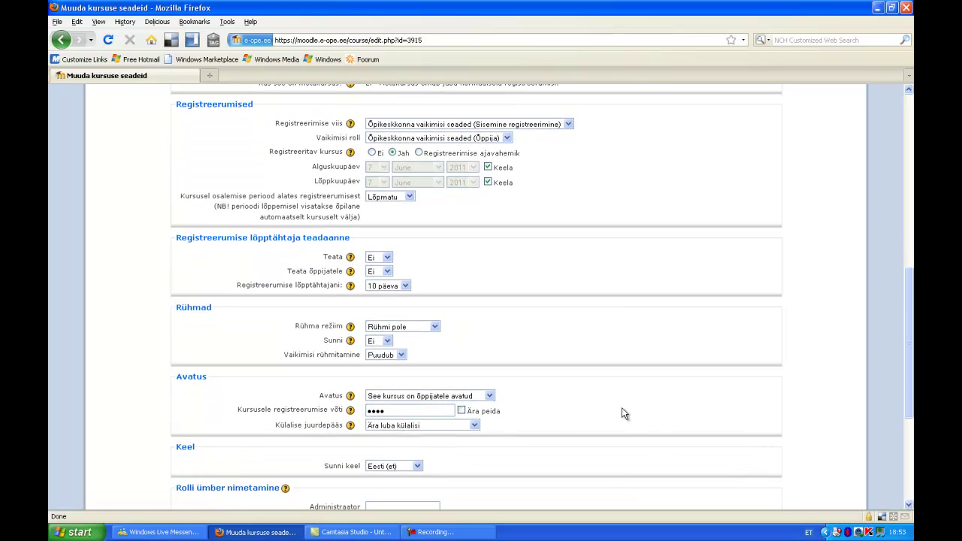
pyautogui.click(490, 396)
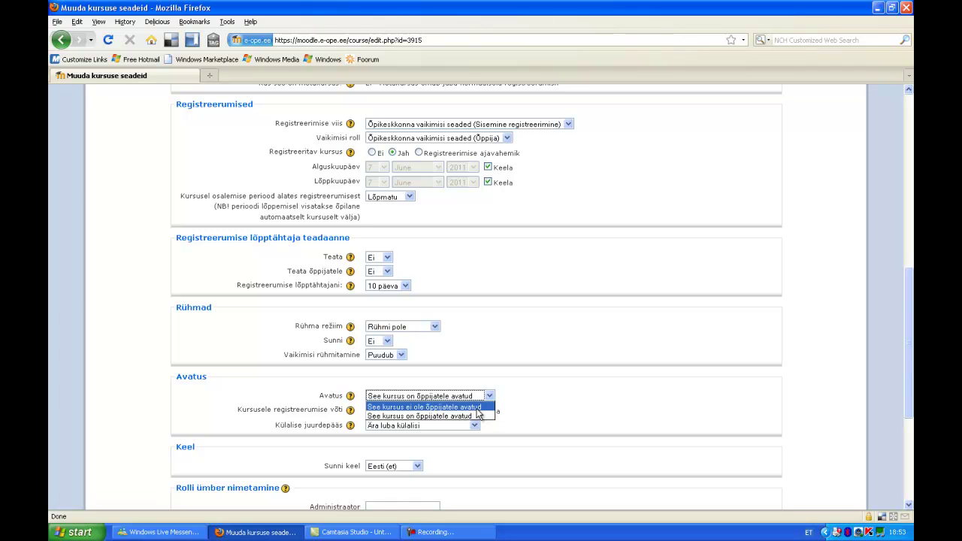
pyautogui.click(477, 410)
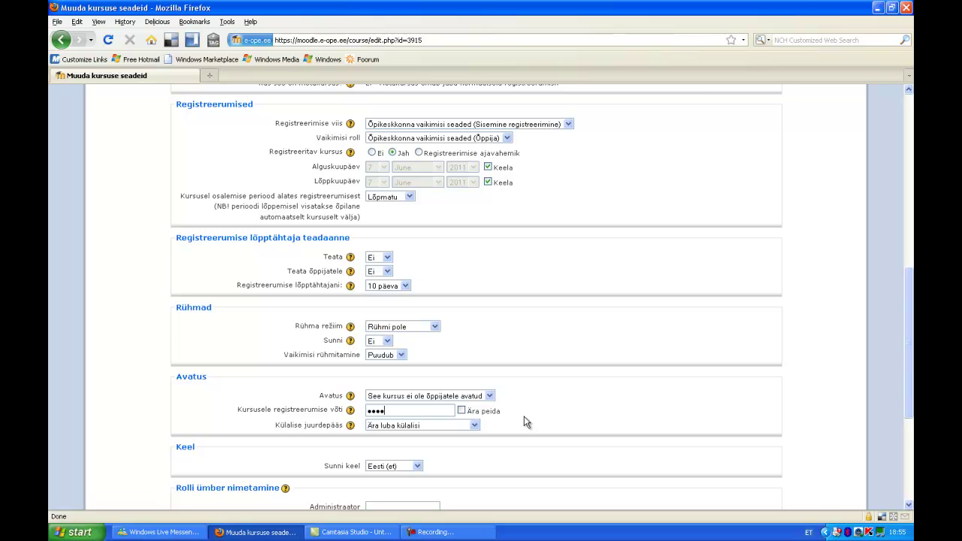
# Examine the guest access choices (Külalise juurdepääs) in the Avatus section
pyautogui.click(474, 426)
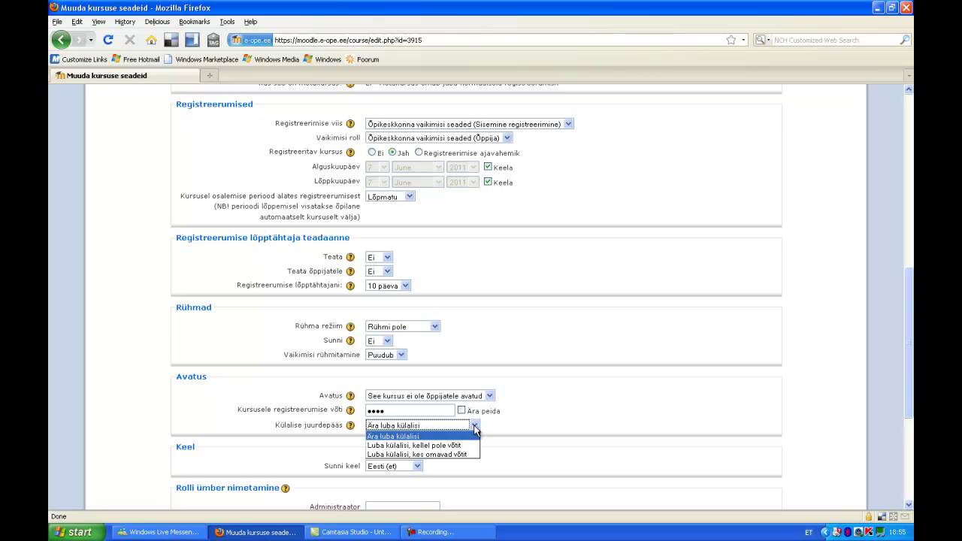
pyautogui.click(475, 426)
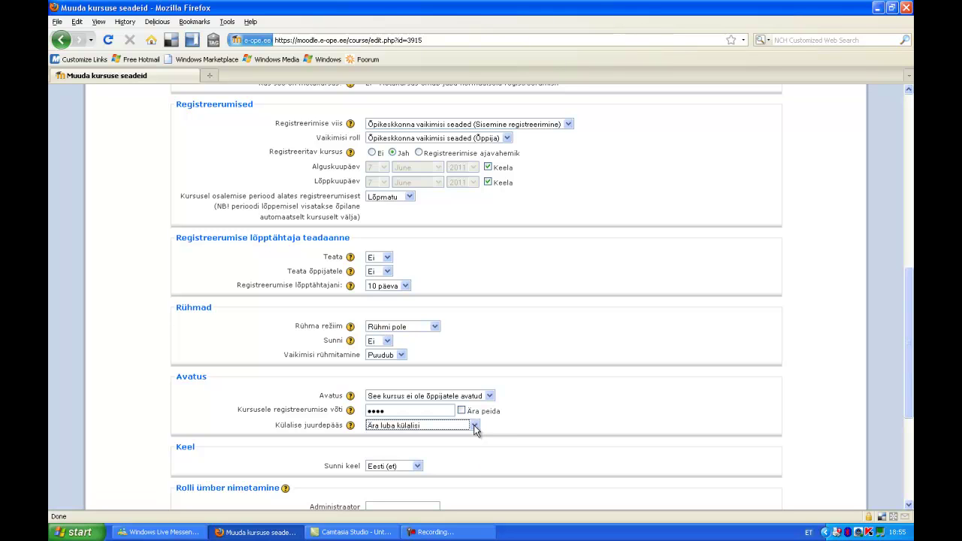
pyautogui.click(493, 425)
pyautogui.click(475, 427)
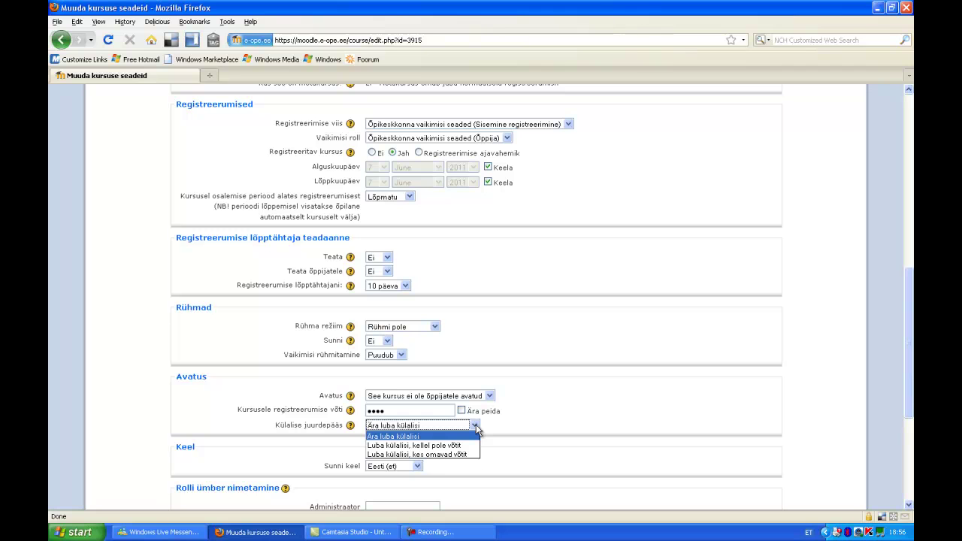
pyautogui.click(476, 426)
pyautogui.click(498, 424)
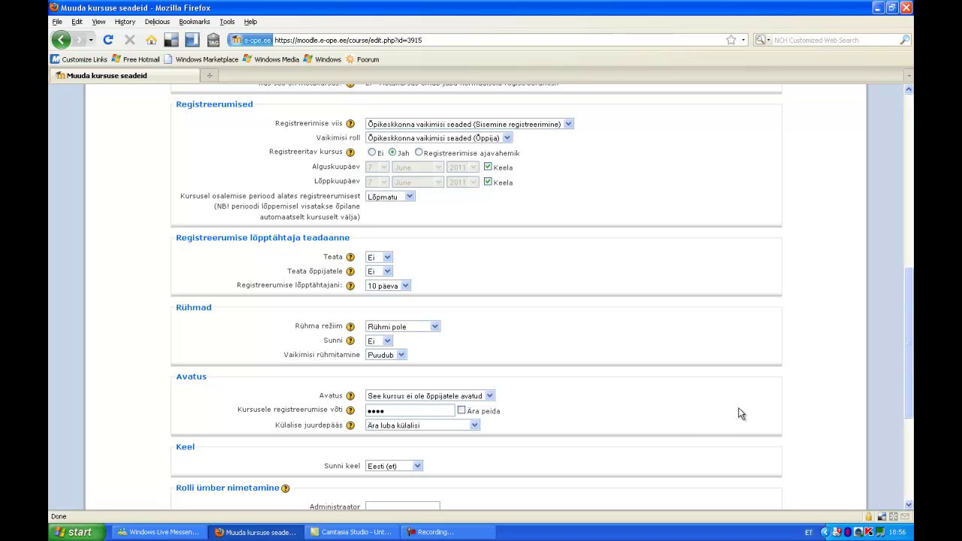
# Examine the languages that can be forced for the course (Sunni keel) in the Keel section
pyautogui.click(908, 505)
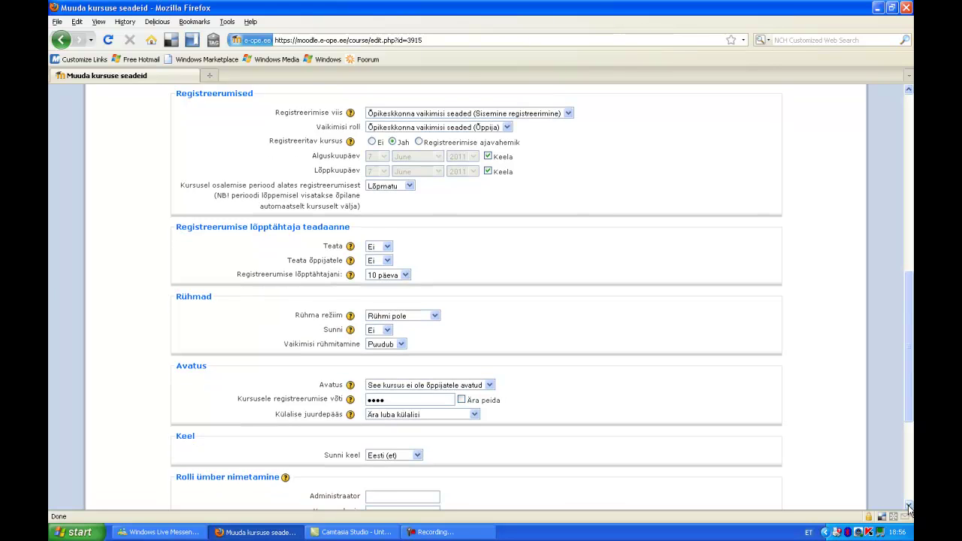
pyautogui.moveTo(908, 508); pyautogui.dragTo(908, 508)
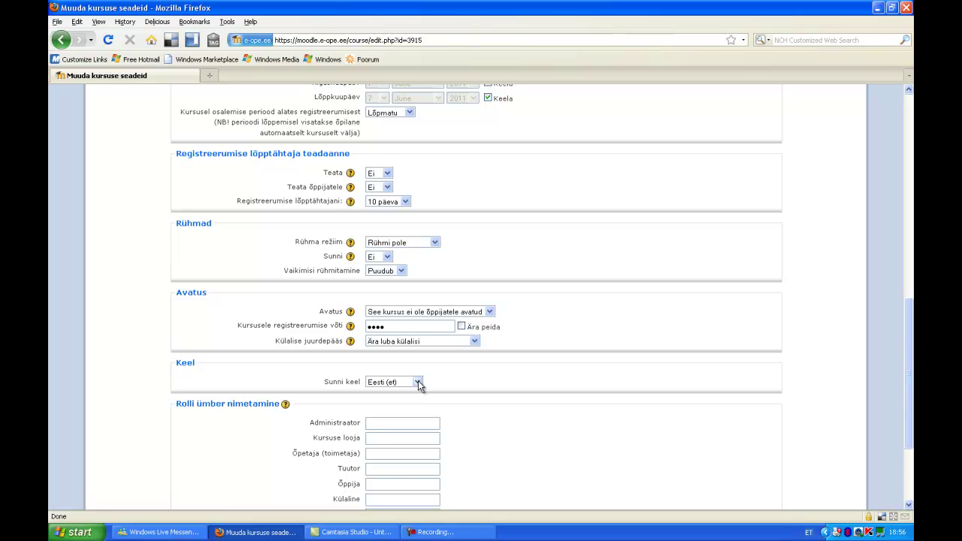
pyautogui.click(418, 383)
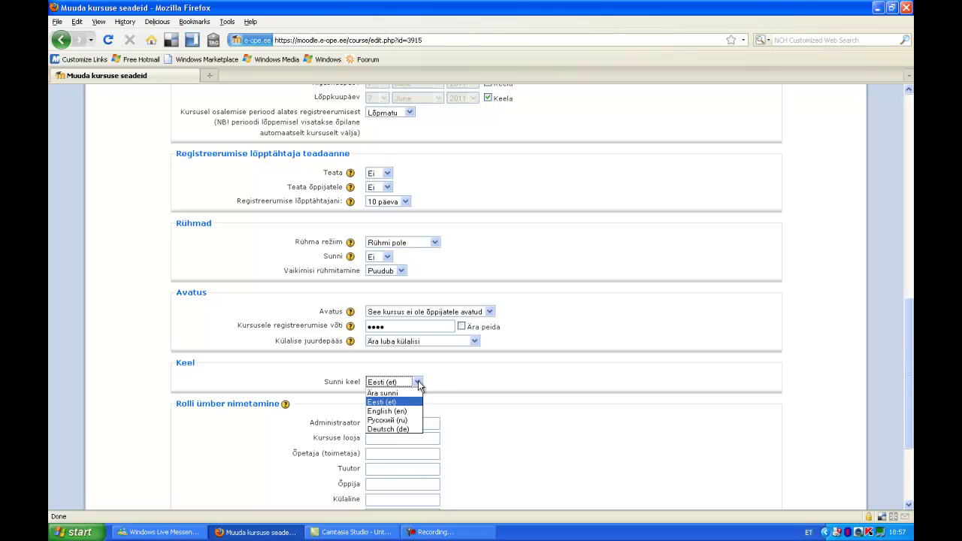
pyautogui.click(419, 383)
pyautogui.click(439, 380)
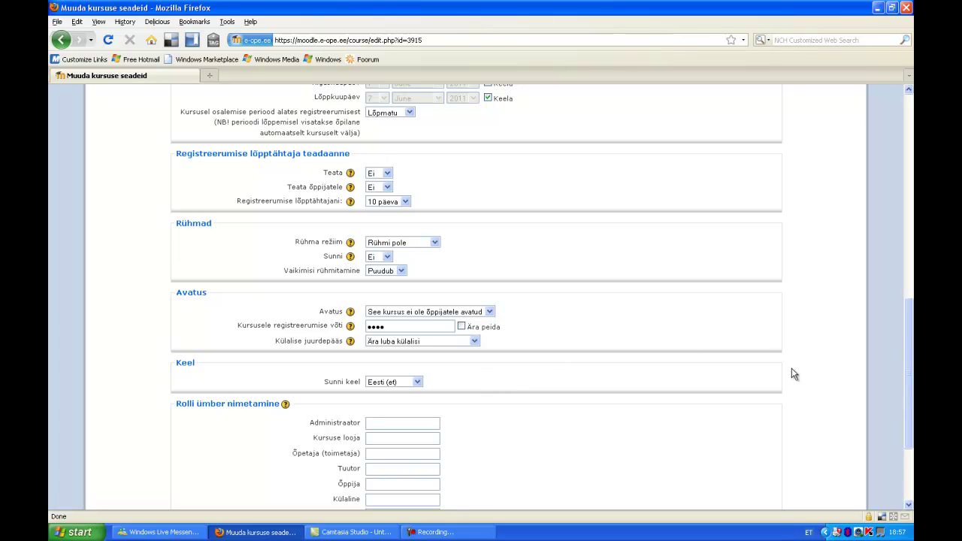
# Review the role renaming fields (Rolli ümber nimetamine) and save the changes to the course settings
pyautogui.scroll(-1, 907, 423)
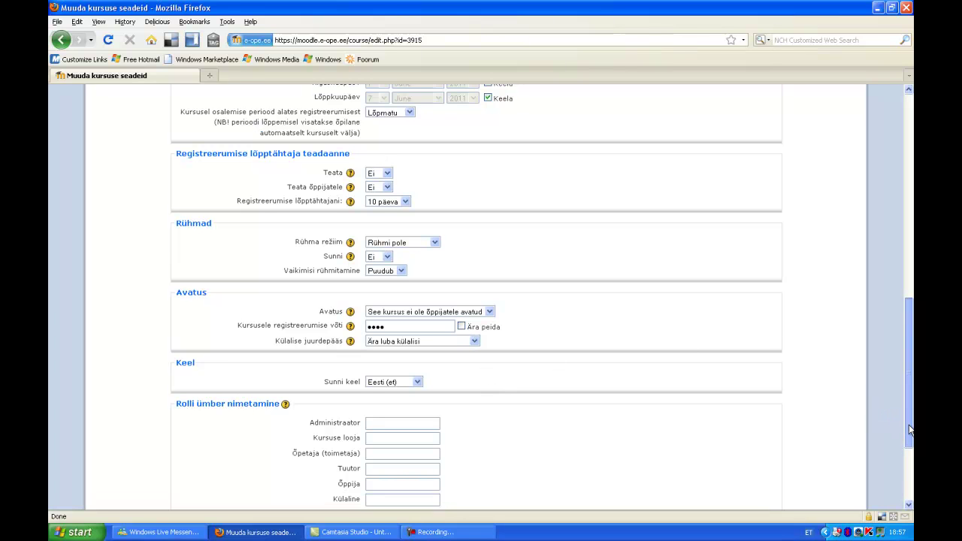
pyautogui.scroll(-1, 912, 442)
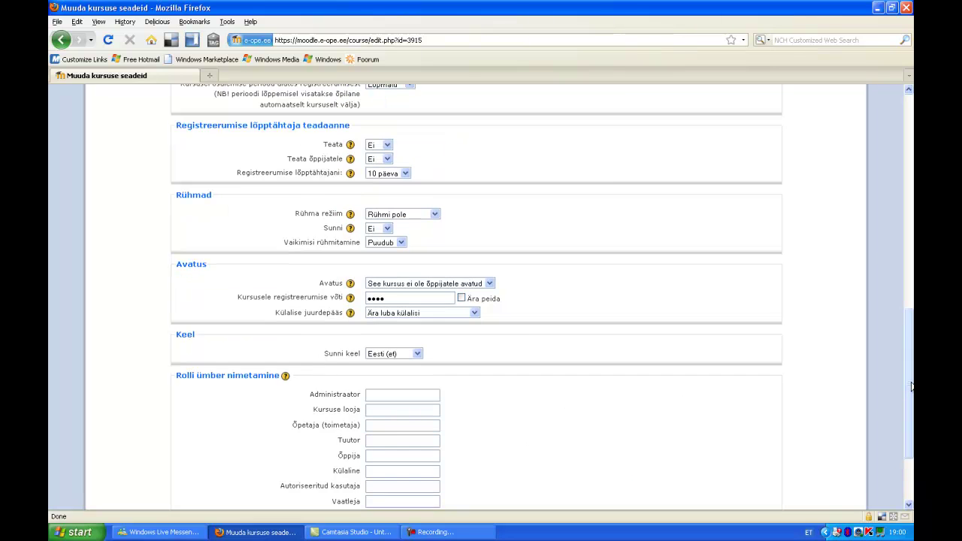
pyautogui.moveTo(910, 378); pyautogui.dragTo(910, 412)
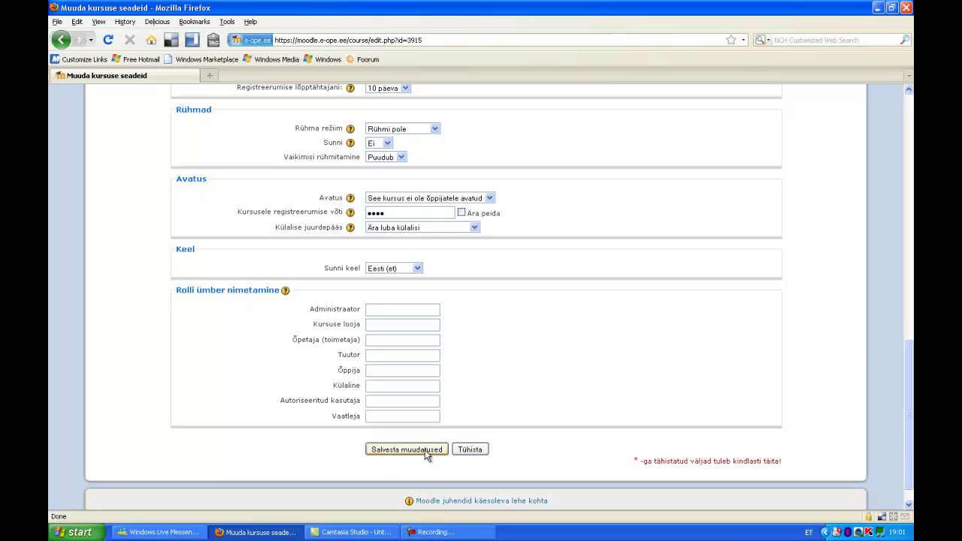
pyautogui.click(424, 449)
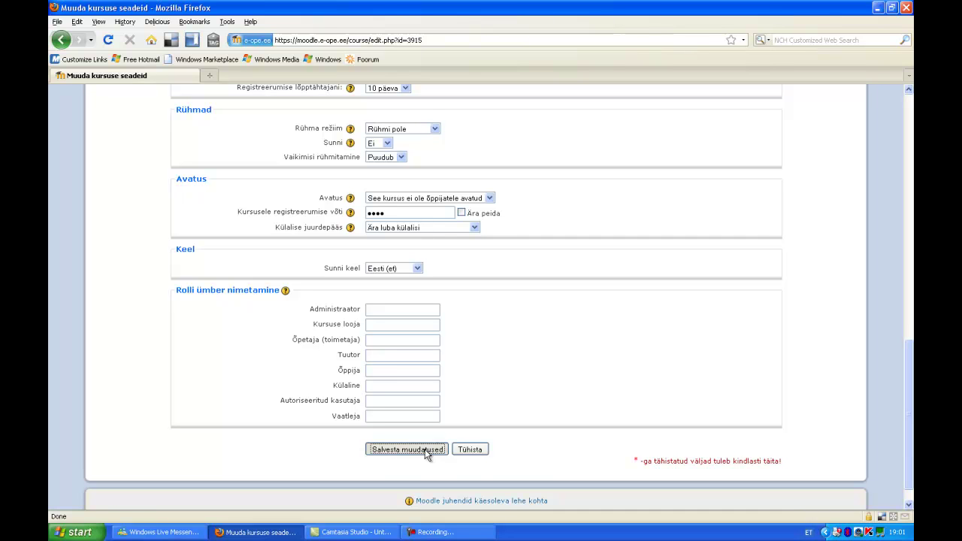